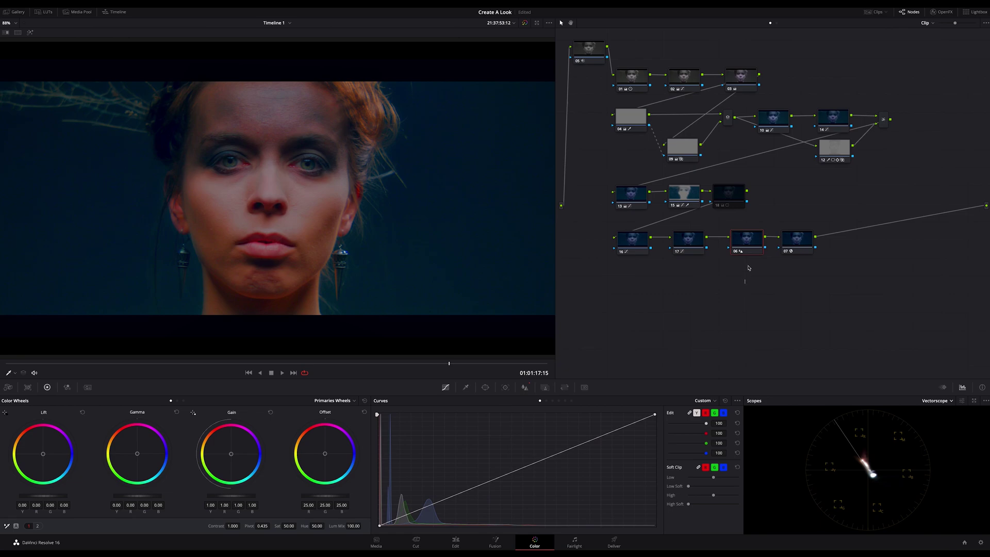
- Box-select nodes 06 and 07 and shift them right to leave a gap after node 17
{"action": "left_click_drag", "start_coordinate": [745, 284], "coordinate": [823, 223]}
{"action": "left_click_drag", "start_coordinate": [751, 245], "coordinate": [872, 245]}
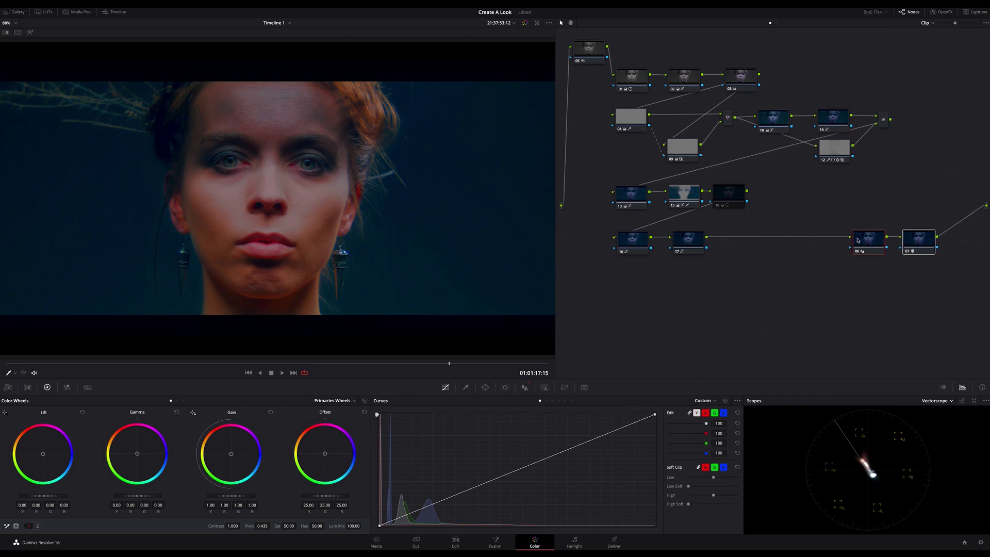
{"action": "left_click_drag", "start_coordinate": [877, 240], "coordinate": [904, 241]}
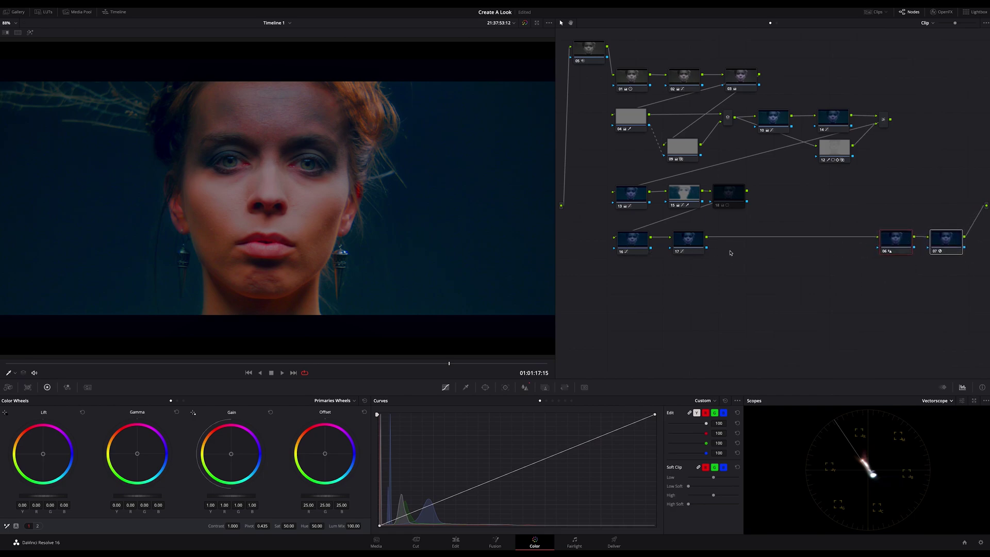
- Add serial node 19 after node 17 with parallel nodes 21 and 22, then select node 21
{"action": "left_click", "coordinate": [693, 249]}
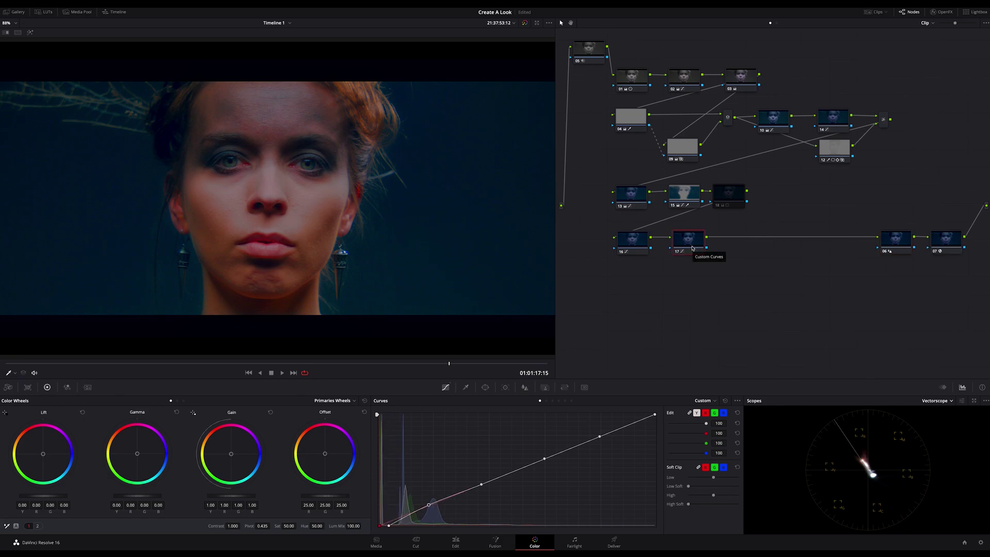
{"action": "key", "text": "alt+s"}
{"action": "key", "text": "alt+p"}
{"action": "key", "text": "alt+p"}
{"action": "left_click", "coordinate": [739, 269]}
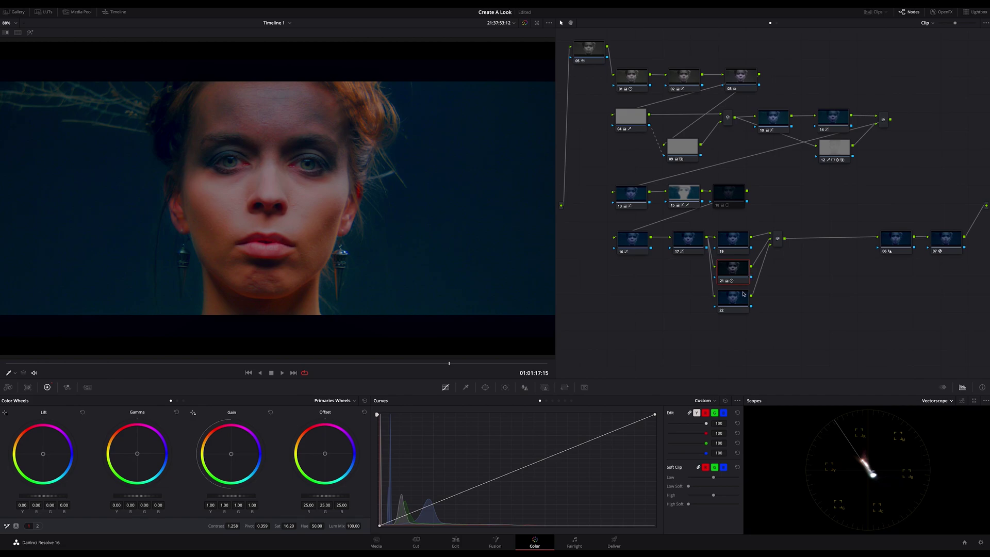
- Connect node 22 into the mixer and set the mixer's composite mode to Overlay
{"action": "left_click_drag", "start_coordinate": [769, 252], "coordinate": [771, 249]}
{"action": "right_click", "coordinate": [779, 244]}
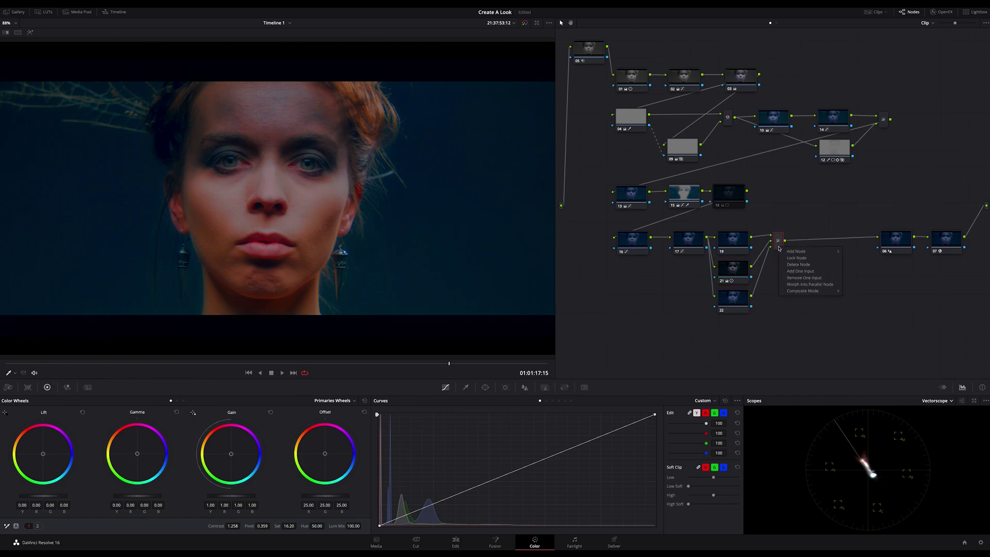
{"action": "mouse_move", "coordinate": [801, 292]}
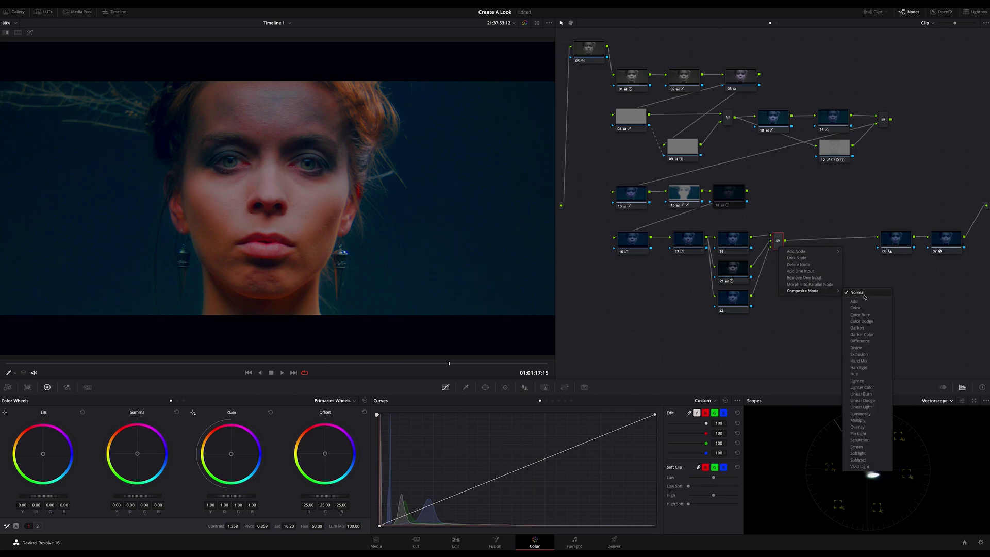
{"action": "left_click", "coordinate": [857, 427]}
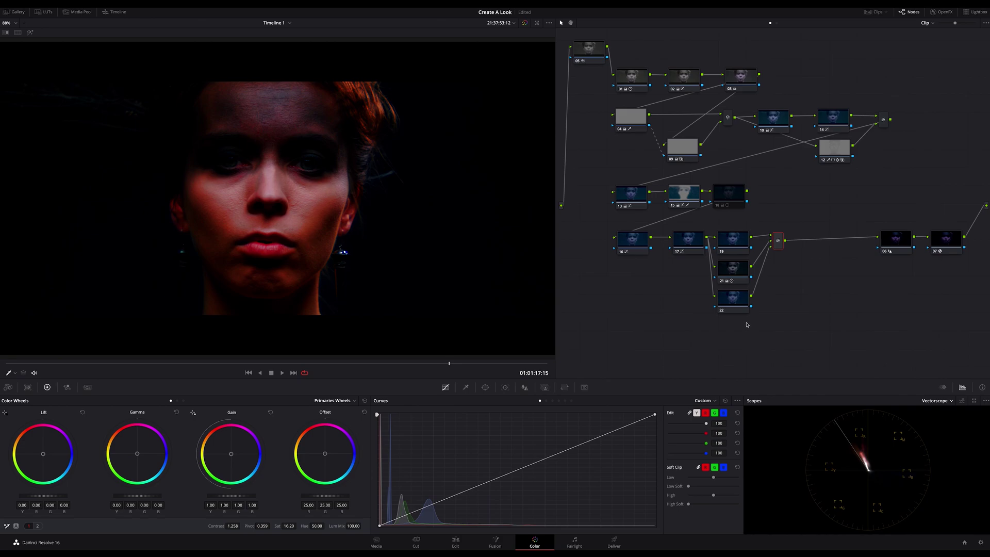
- Lower node 21's key output gain to 0.788, adjust its master offset, and feed it into the mixer
{"action": "key", "text": "alt+semicolon"}
{"action": "left_click", "coordinate": [545, 388]}
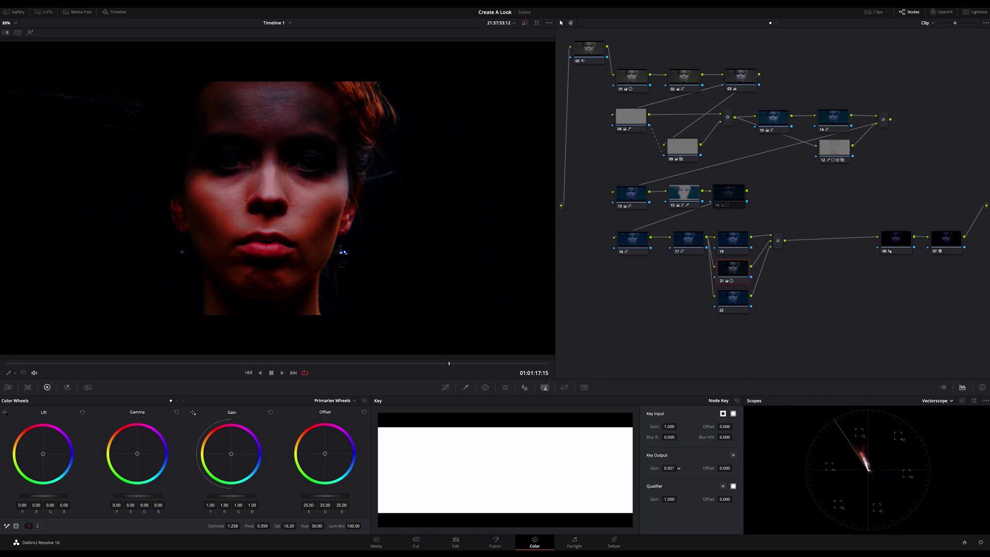
{"action": "left_click_drag", "start_coordinate": [669, 469], "coordinate": [662, 468]}
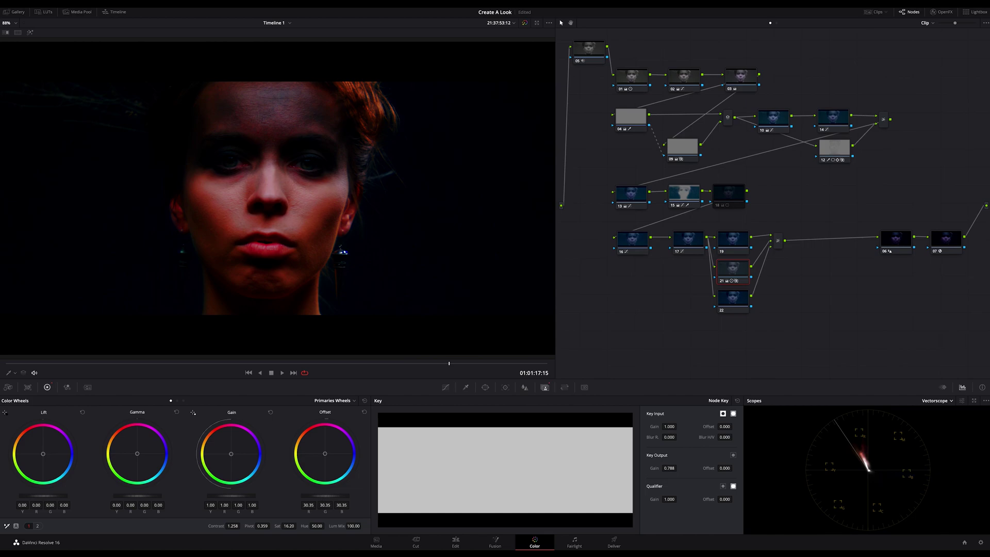
{"action": "left_click_drag", "start_coordinate": [325, 496], "coordinate": [328, 495]}
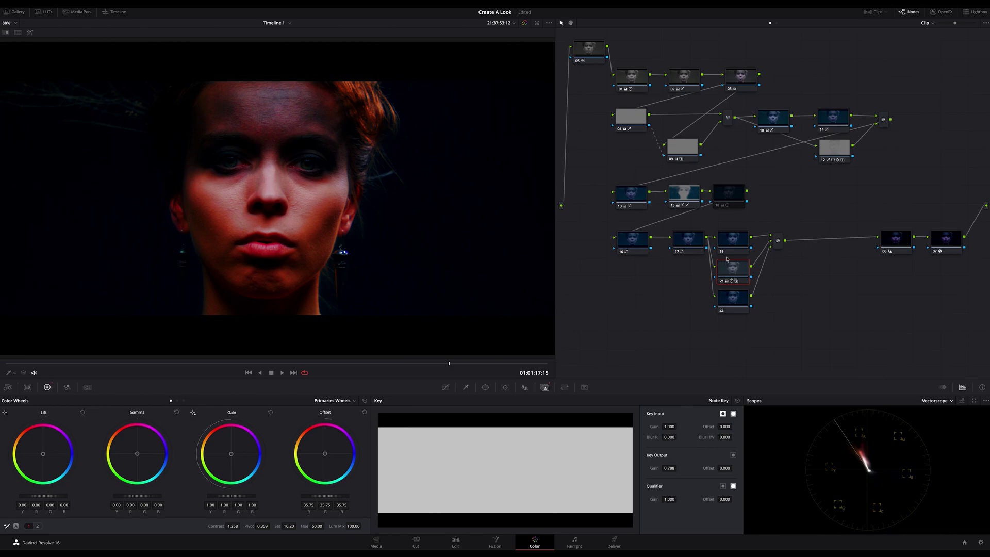
{"action": "mouse_move", "coordinate": [768, 251]}
{"action": "left_mouse_down"}
{"action": "mouse_move", "coordinate": [764, 264]}
{"action": "mouse_move", "coordinate": [778, 251]}
{"action": "left_mouse_up"}
- Remove a spare input from the mixer node
{"action": "right_click", "coordinate": [779, 249]}
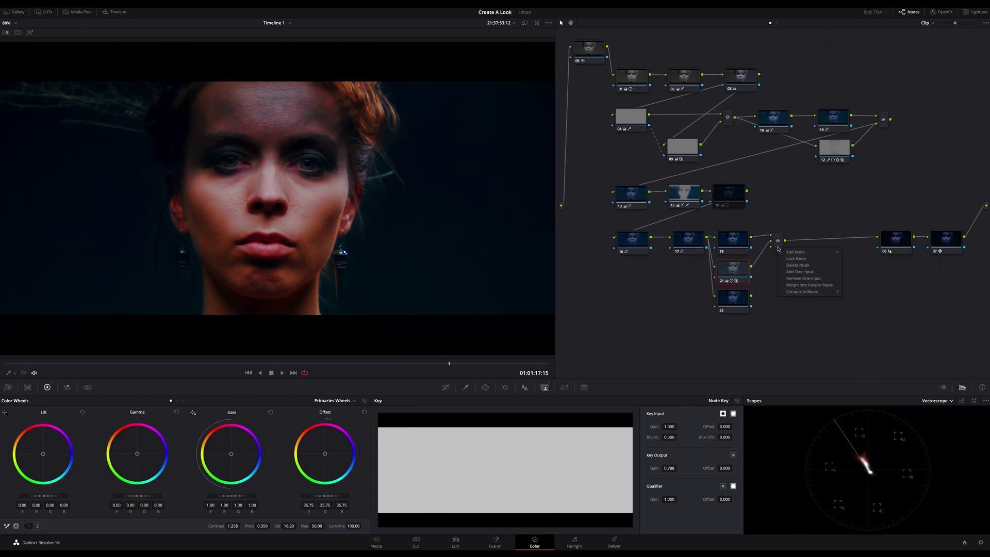
{"action": "left_click", "coordinate": [789, 279]}
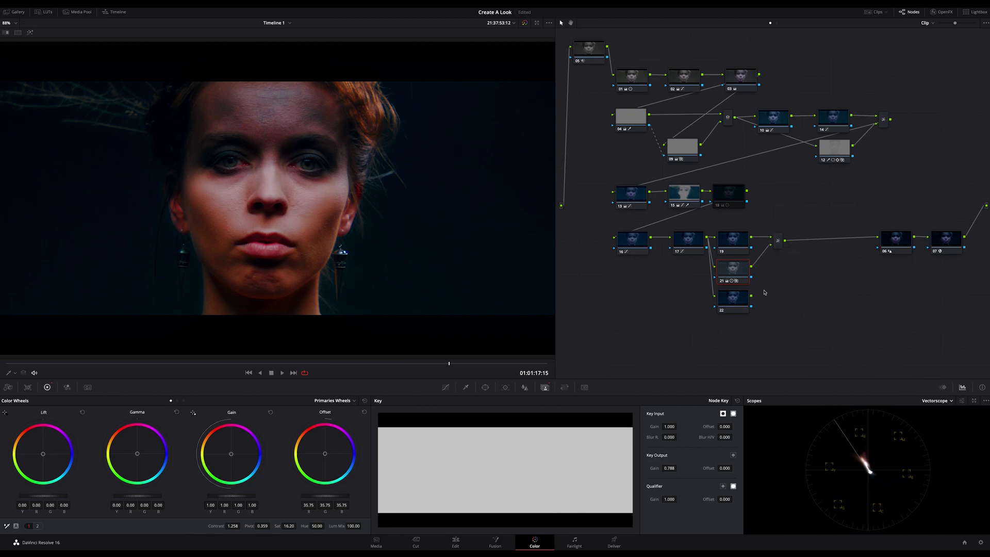
{"action": "left_click", "coordinate": [779, 247]}
- Key the face's skin tones on node 22 with the qualifier and smooth the matte with denoise 10.4
{"action": "left_click", "coordinate": [729, 301]}
{"action": "left_click", "coordinate": [466, 389]}
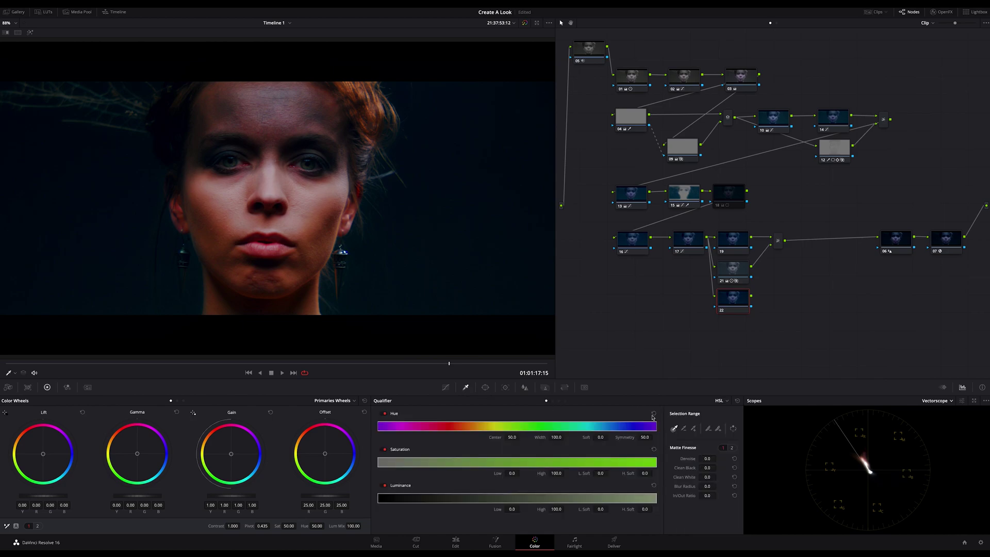
{"action": "left_click", "coordinate": [327, 226]}
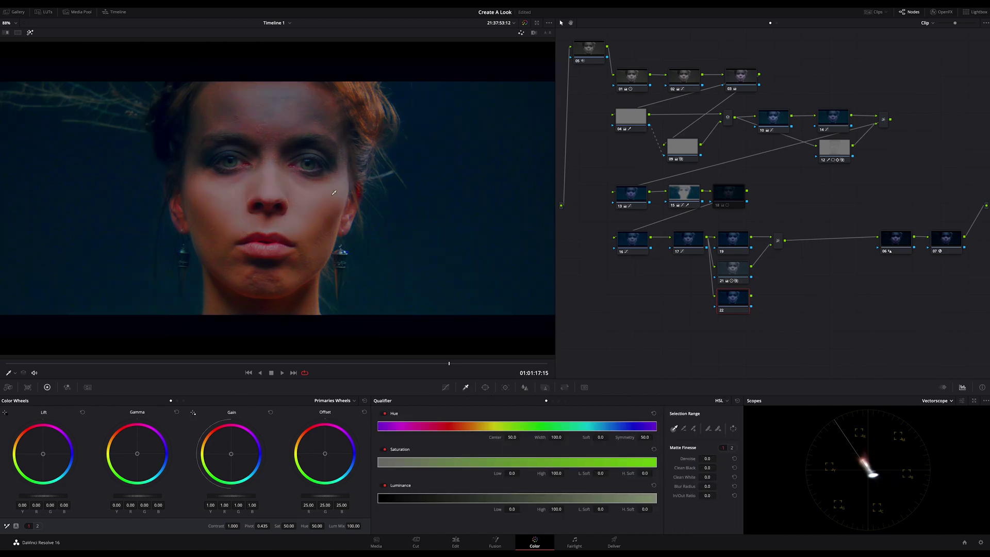
{"action": "mouse_move", "coordinate": [327, 226]}
{"action": "left_mouse_down"}
{"action": "mouse_move", "coordinate": [293, 276]}
{"action": "mouse_move", "coordinate": [231, 299]}
{"action": "mouse_move", "coordinate": [252, 301]}
{"action": "mouse_move", "coordinate": [267, 264]}
{"action": "left_mouse_up"}
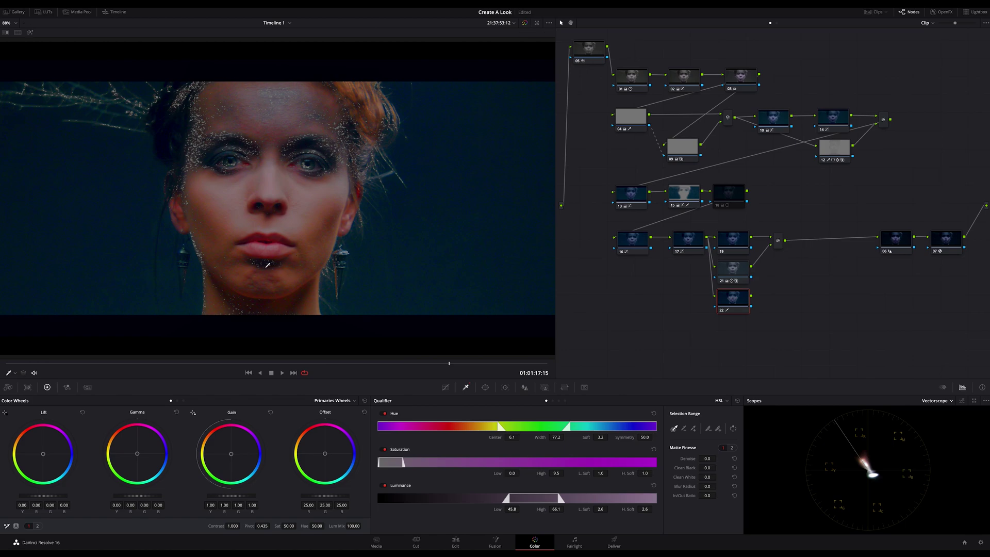
{"action": "left_click", "coordinate": [278, 275]}
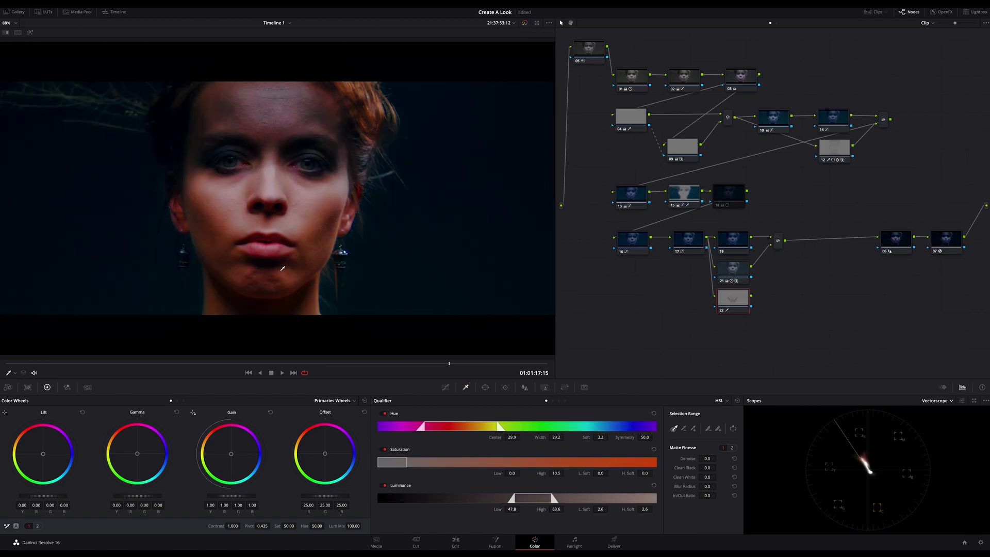
{"action": "left_click", "coordinate": [291, 264]}
{"action": "key", "text": "shift+h"}
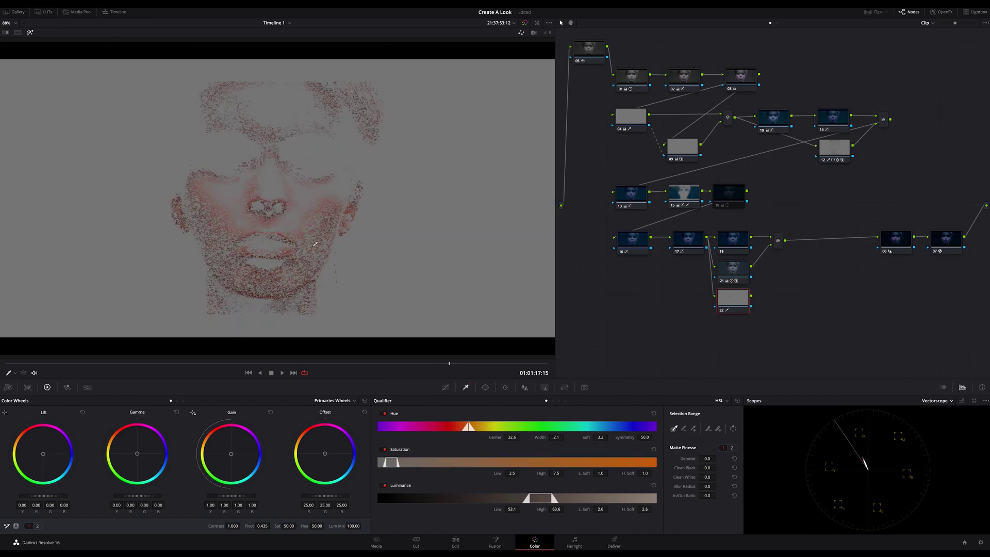
{"action": "mouse_move", "coordinate": [313, 247]}
{"action": "left_mouse_down"}
{"action": "mouse_move", "coordinate": [293, 270]}
{"action": "mouse_move", "coordinate": [270, 274]}
{"action": "mouse_move", "coordinate": [236, 264]}
{"action": "mouse_move", "coordinate": [217, 242]}
{"action": "mouse_move", "coordinate": [233, 283]}
{"action": "mouse_move", "coordinate": [267, 299]}
{"action": "left_mouse_up"}
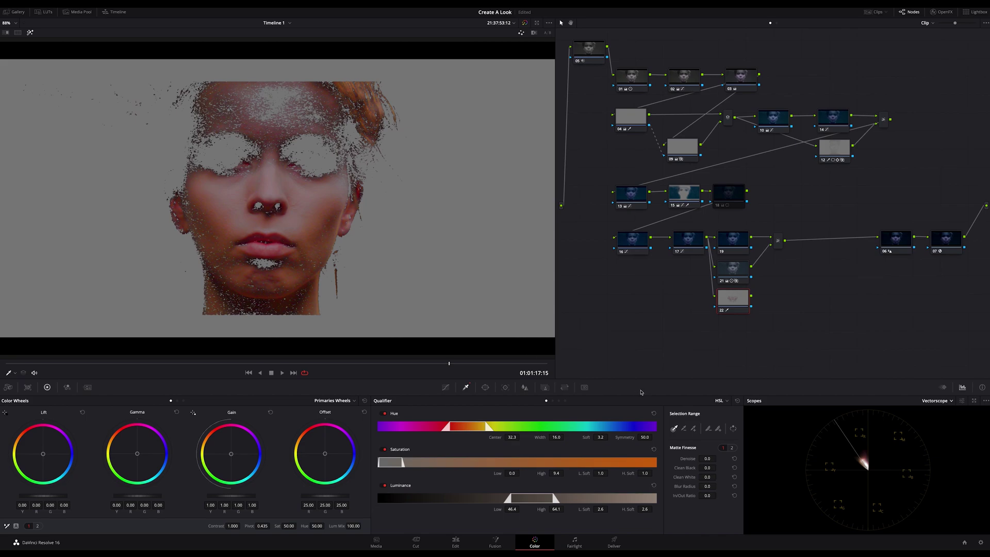
{"action": "left_click_drag", "start_coordinate": [718, 459], "coordinate": [718, 459]}
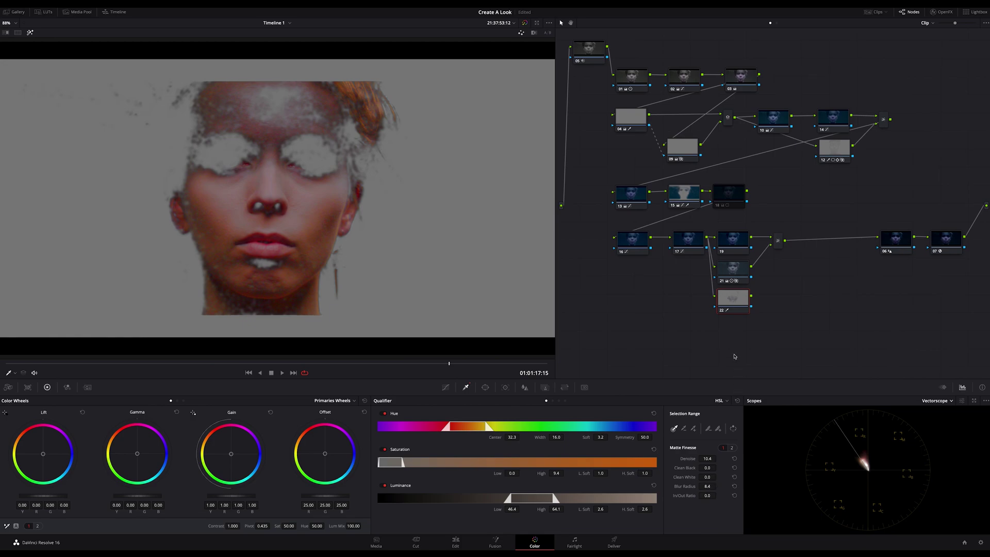
- Add serial node 23 after the mixer and layer node 25 beneath it
{"action": "left_click", "coordinate": [781, 243]}
{"action": "key", "text": "alt+s"}
{"action": "key", "text": "alt+l"}
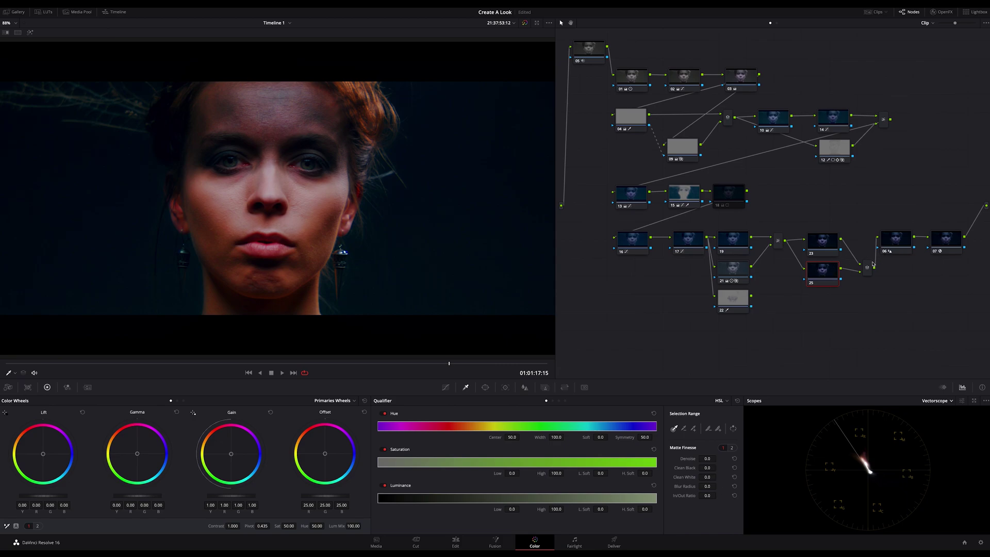
- Align the layer mixer with node 23 and feed node 22's skin key into nodes 23 and 25
{"action": "left_click_drag", "start_coordinate": [872, 264], "coordinate": [868, 238]}
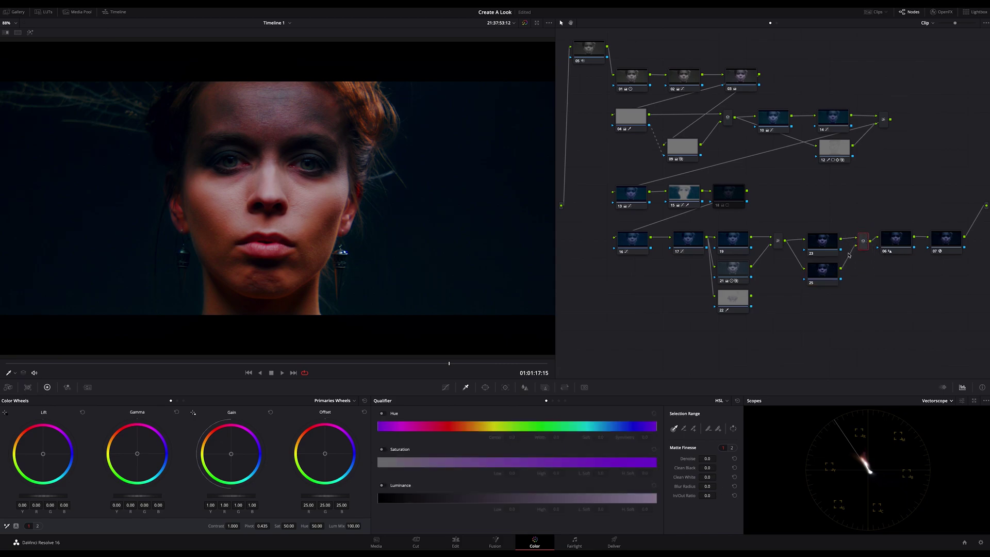
{"action": "left_click_drag", "start_coordinate": [751, 306], "coordinate": [806, 253]}
{"action": "left_click_drag", "start_coordinate": [752, 306], "coordinate": [804, 280]}
- Invert node 23's key so it targets the background, then show the Curves palette
{"action": "left_click", "coordinate": [823, 242]}
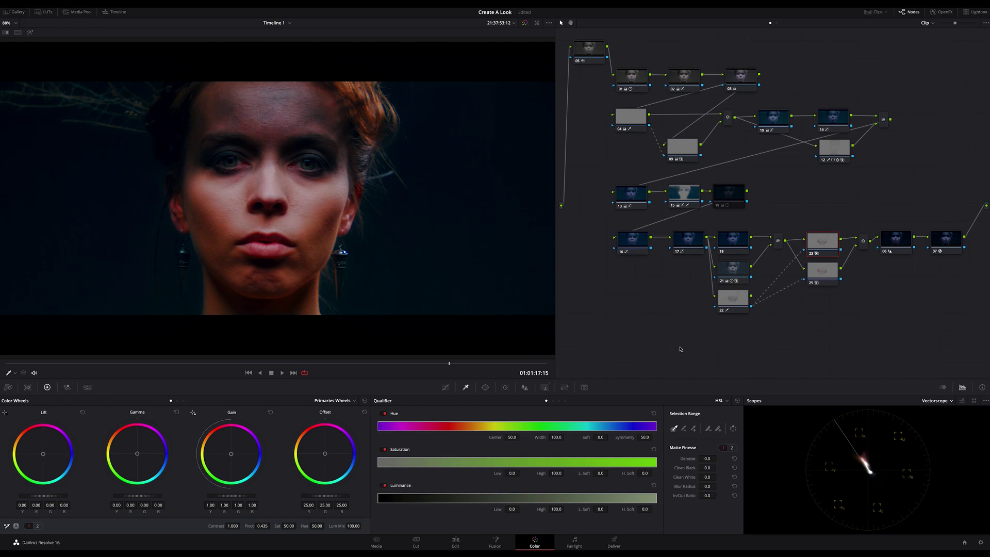
{"action": "left_click", "coordinate": [545, 387]}
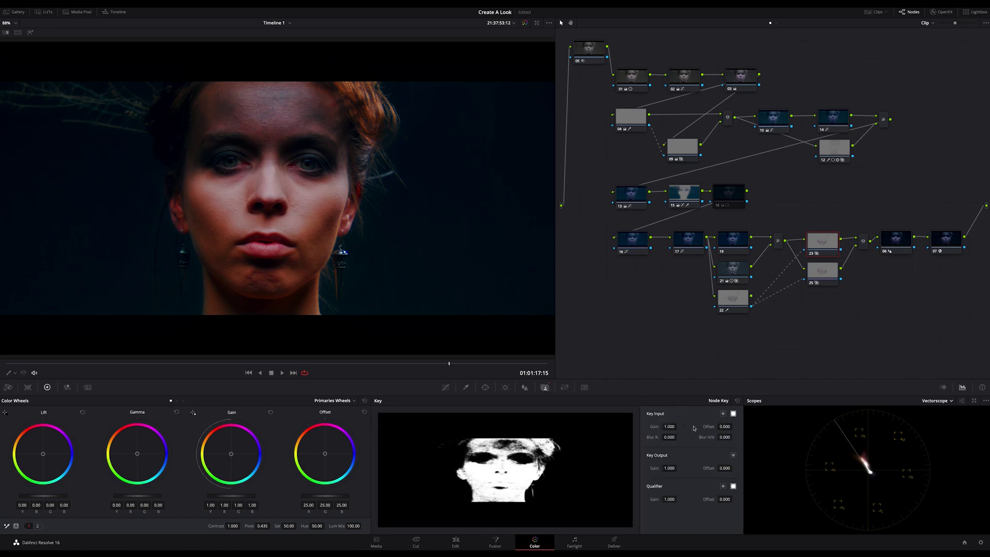
{"action": "left_click", "coordinate": [723, 414]}
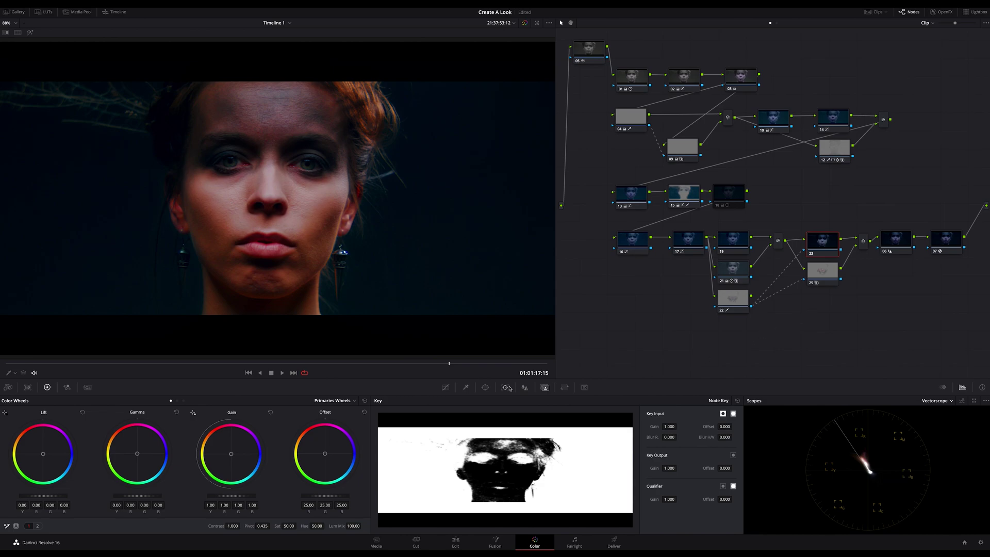
{"action": "left_click", "coordinate": [444, 388]}
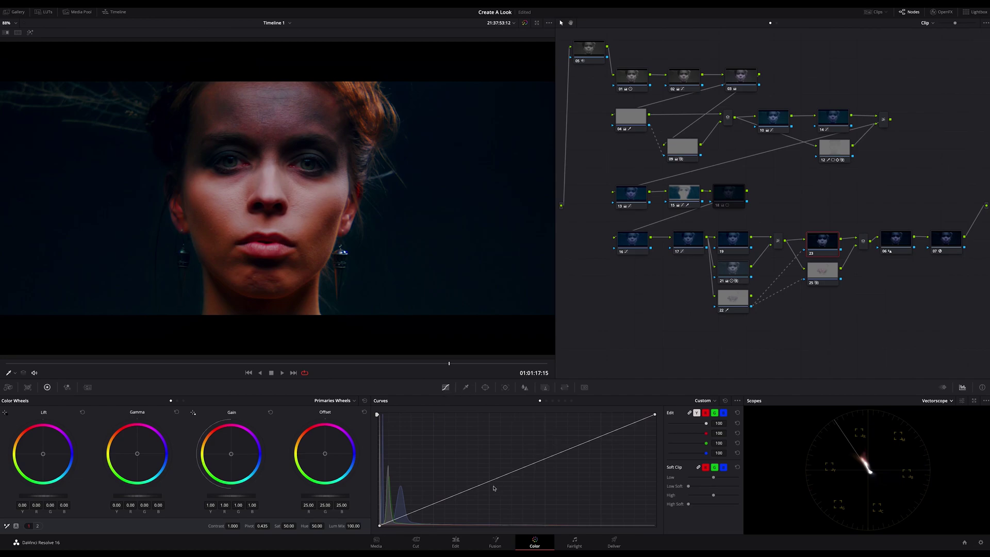
- Turn on editable splines and lift the lower part of node 23's luma curve
{"action": "left_click", "coordinate": [737, 401]}
{"action": "left_click", "coordinate": [755, 445]}
{"action": "left_click", "coordinate": [380, 525]}
{"action": "left_click_drag", "start_coordinate": [471, 489], "coordinate": [462, 472]}
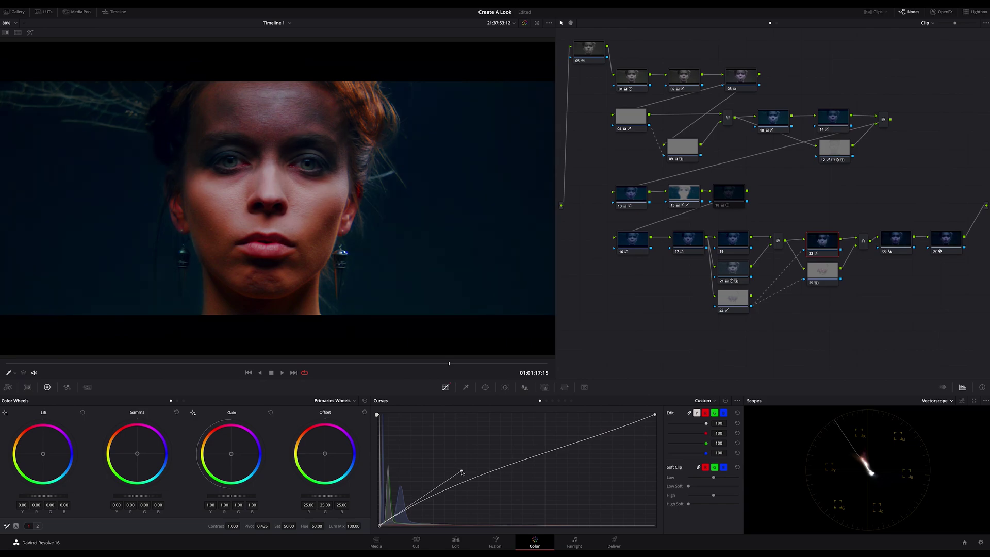
{"action": "left_click_drag", "start_coordinate": [461, 471], "coordinate": [472, 453]}
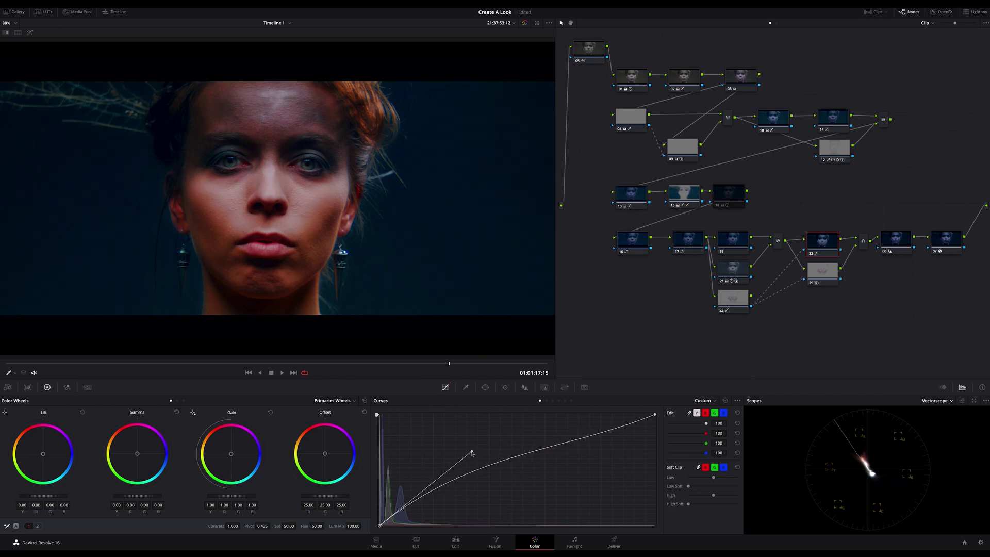
- Reshape the upper curve, ease the lower bend, and set Color Boost to 13.50
{"action": "left_click", "coordinate": [655, 414]}
{"action": "left_click_drag", "start_coordinate": [562, 453], "coordinate": [561, 452]}
{"action": "left_click", "coordinate": [380, 527]}
{"action": "left_click_drag", "start_coordinate": [473, 453], "coordinate": [476, 460]}
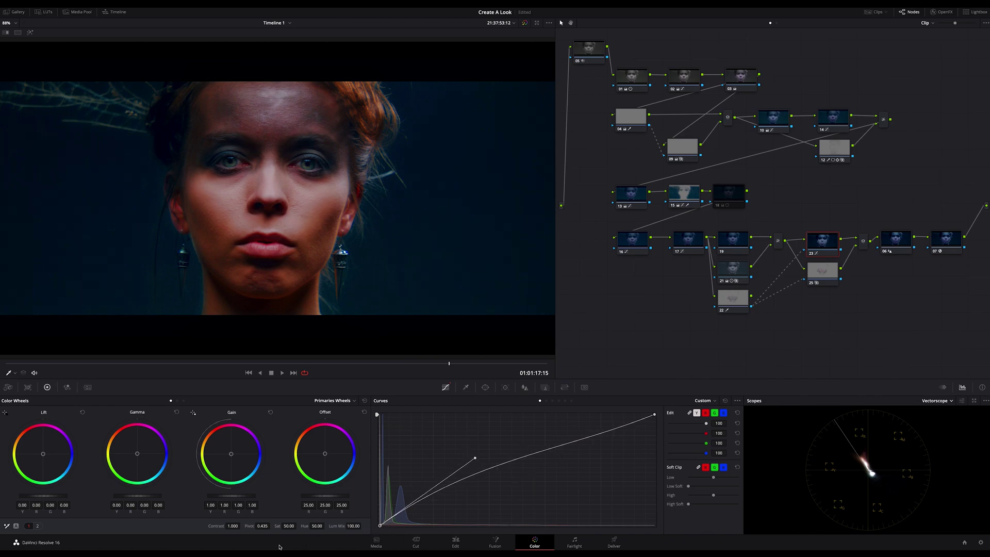
{"action": "left_click", "coordinate": [38, 526]}
{"action": "left_click_drag", "start_coordinate": [286, 526], "coordinate": [286, 527]}
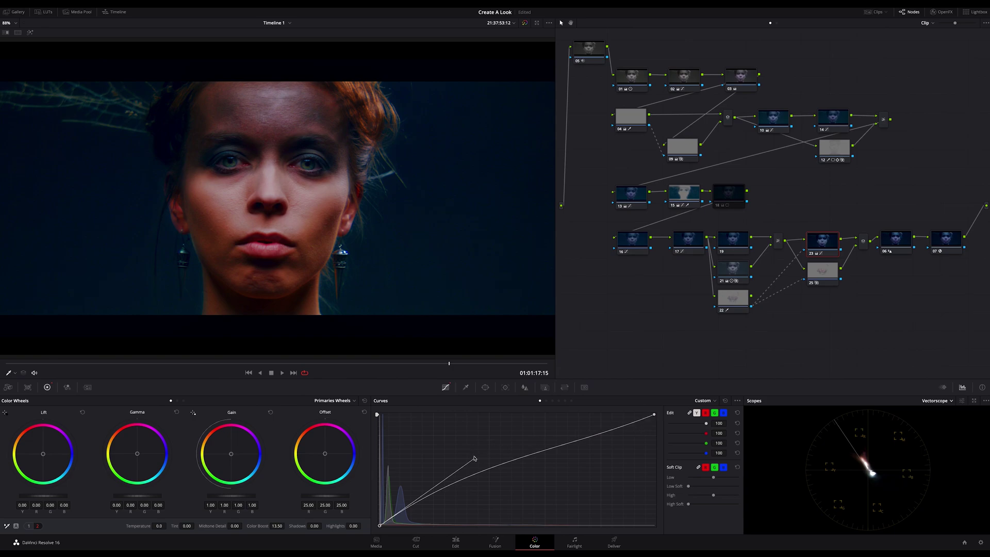
- Fine-tune the upper bend of node 23's luma curve, check node 21, then select node 25
{"action": "left_click_drag", "start_coordinate": [475, 458], "coordinate": [476, 460]}
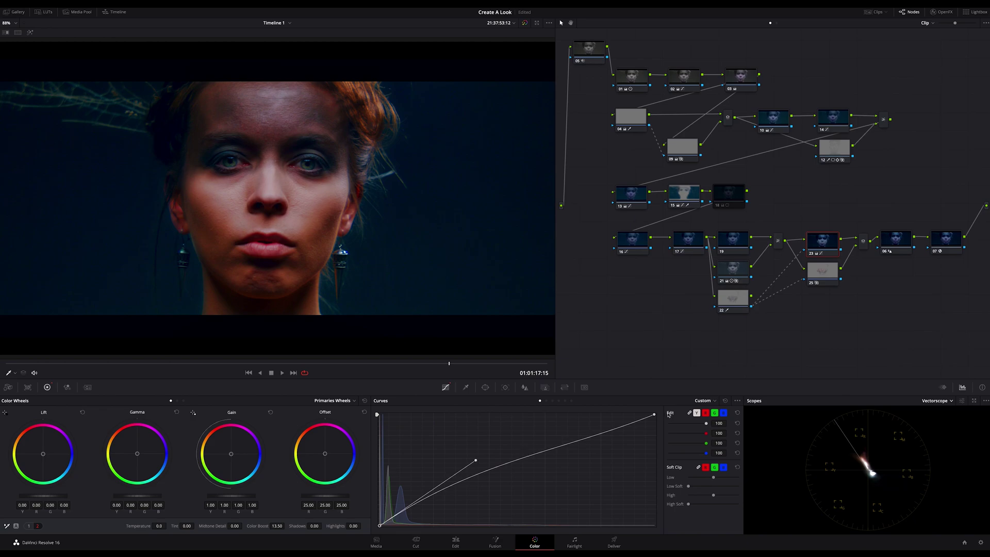
{"action": "left_click", "coordinate": [634, 424]}
{"action": "left_click_drag", "start_coordinate": [562, 453], "coordinate": [559, 442]}
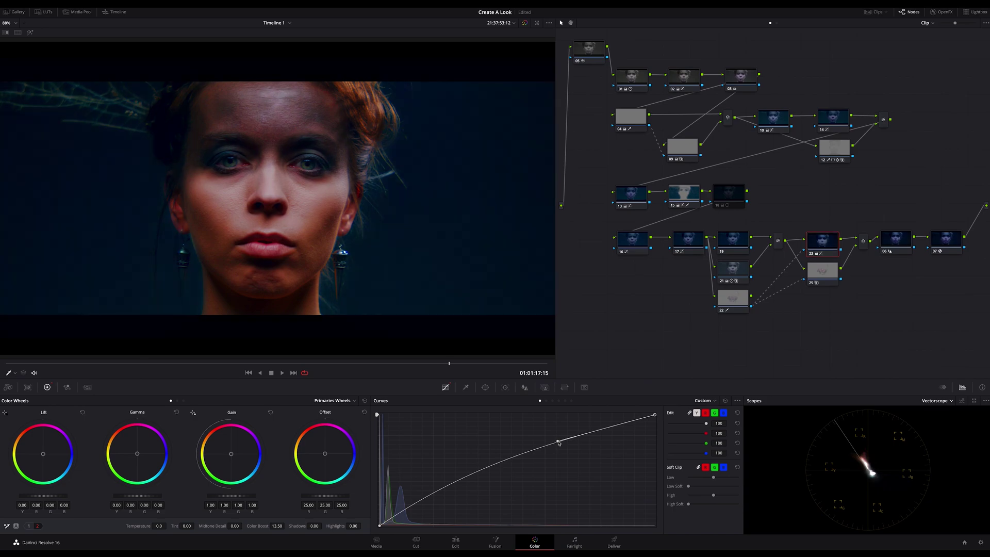
{"action": "left_click_drag", "start_coordinate": [559, 443], "coordinate": [560, 456]}
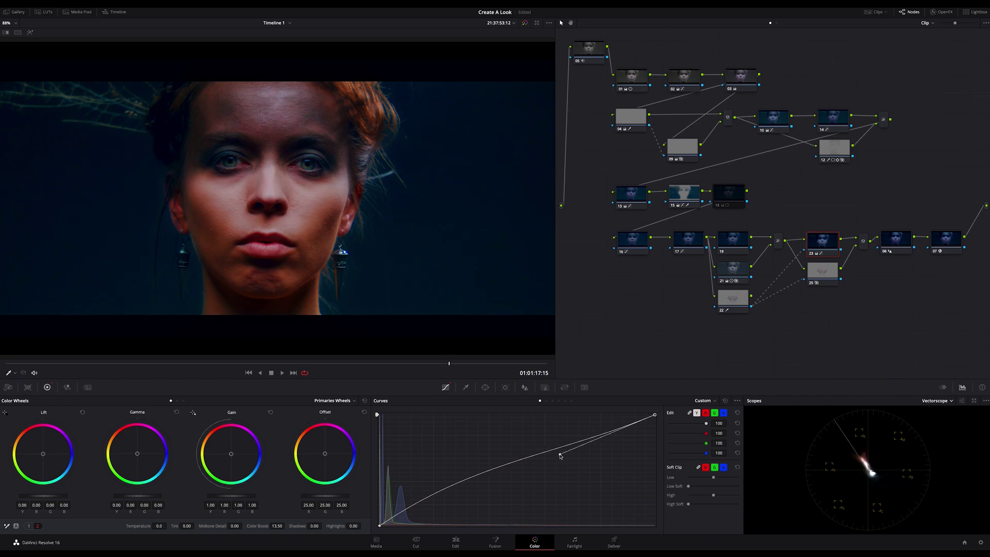
{"action": "left_click", "coordinate": [380, 526]}
{"action": "left_click", "coordinate": [739, 267]}
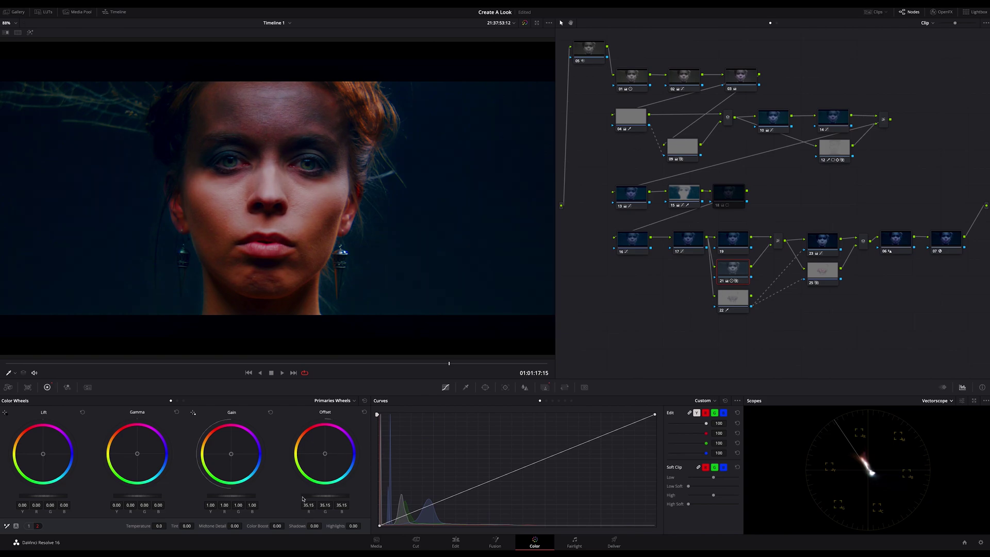
{"action": "left_click", "coordinate": [827, 275]}
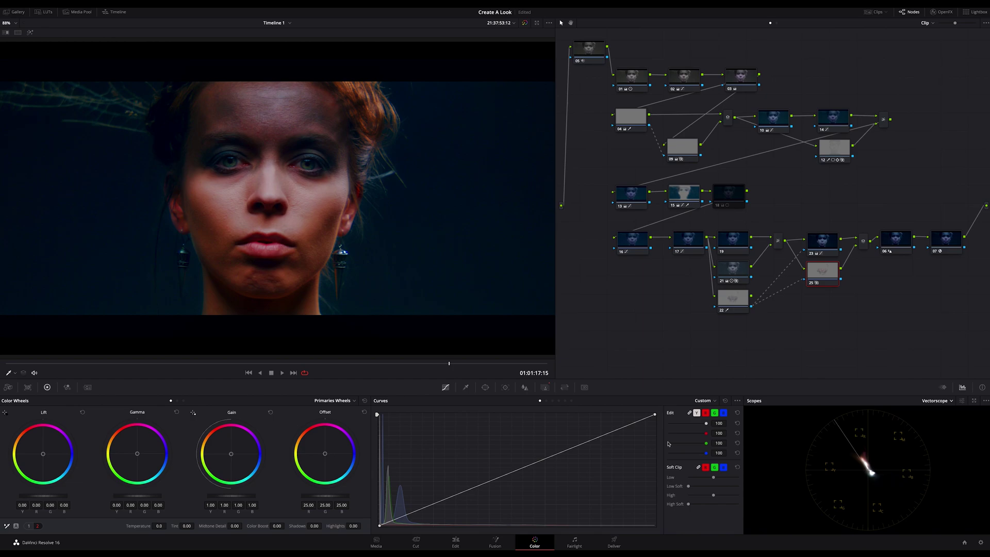
- Enable editable splines for node 25 and gently bend its luma curve
{"action": "left_click", "coordinate": [737, 401]}
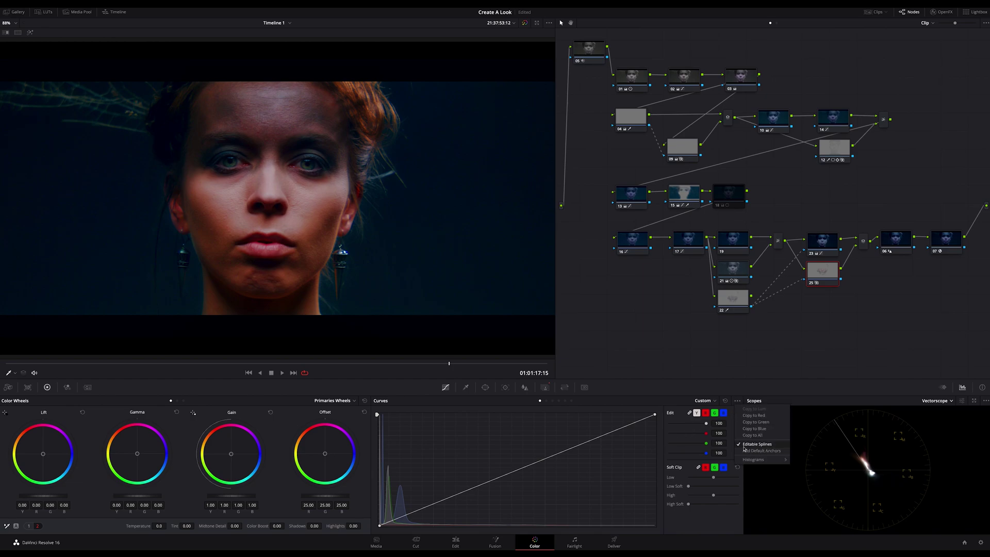
{"action": "left_click", "coordinate": [650, 363]}
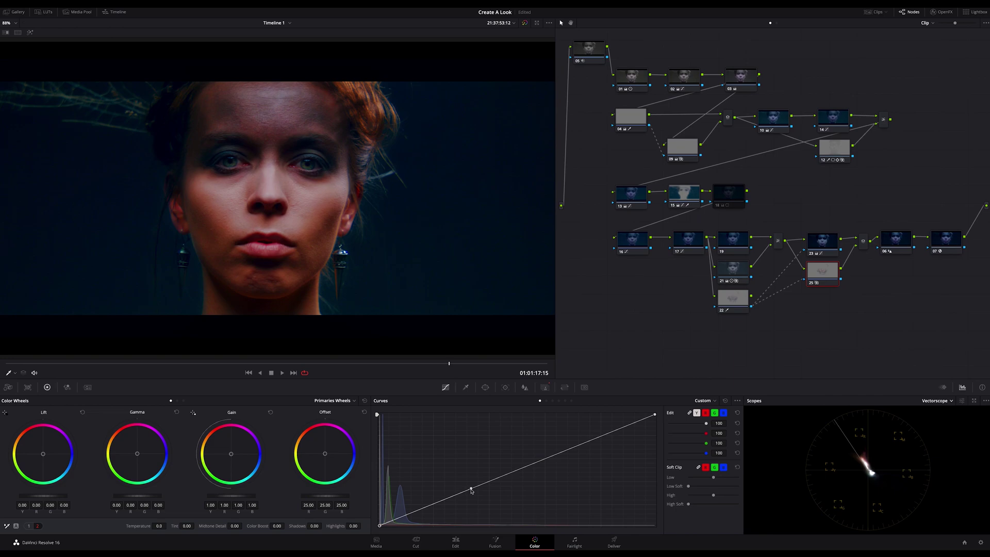
{"action": "left_click_drag", "start_coordinate": [471, 488], "coordinate": [466, 486]}
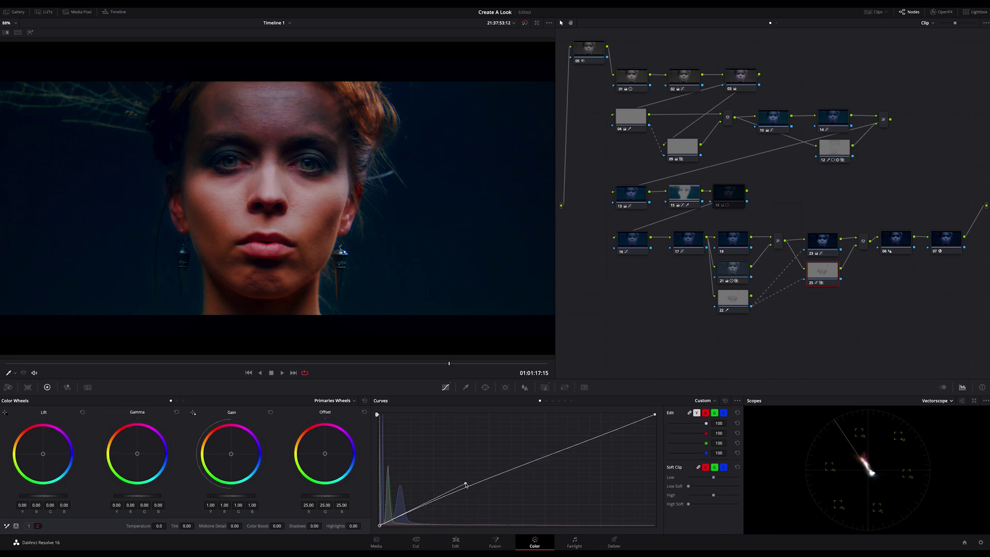
{"action": "left_click", "coordinate": [655, 416]}
{"action": "left_click_drag", "start_coordinate": [565, 456], "coordinate": [569, 461]}
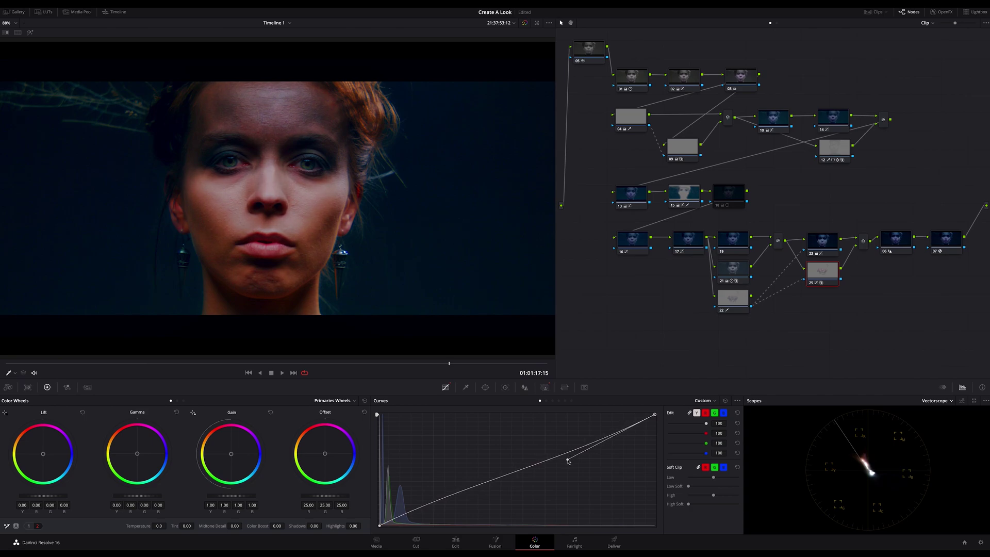
- Compare the grade with node 25 off and on, tweak its curve, and box-select the lower nodes
{"action": "key", "text": "ctrl+d"}
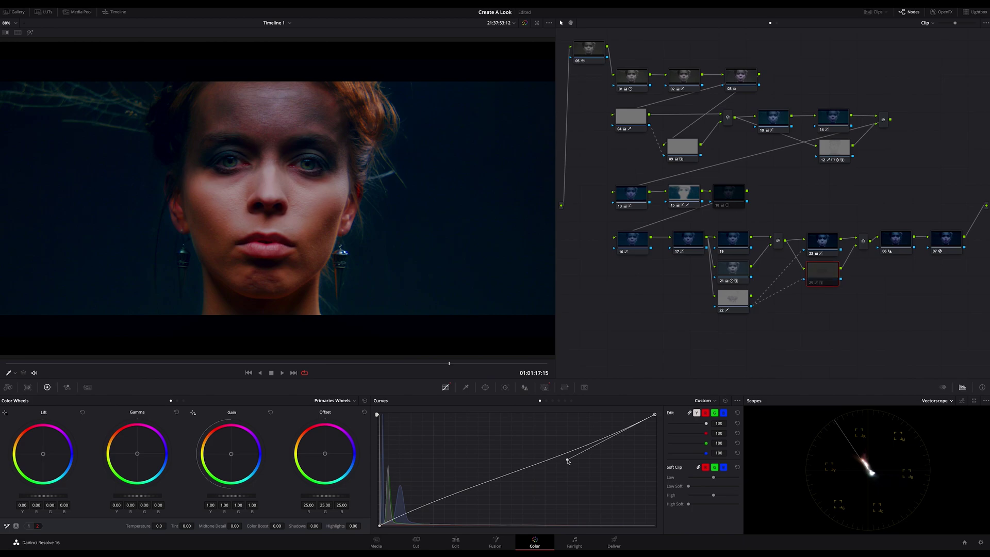
{"action": "key", "text": "ctrl+d"}
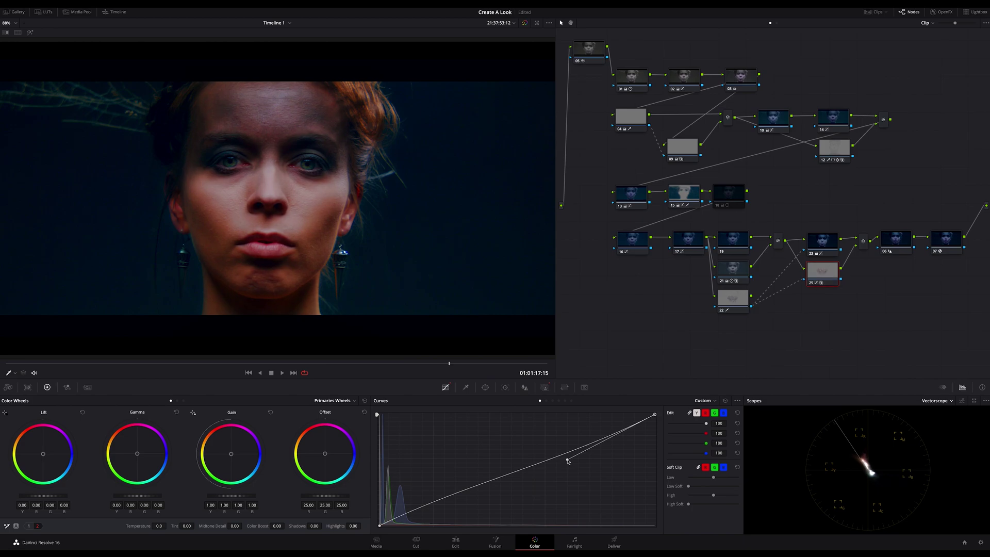
{"action": "left_click_drag", "start_coordinate": [568, 461], "coordinate": [571, 465]}
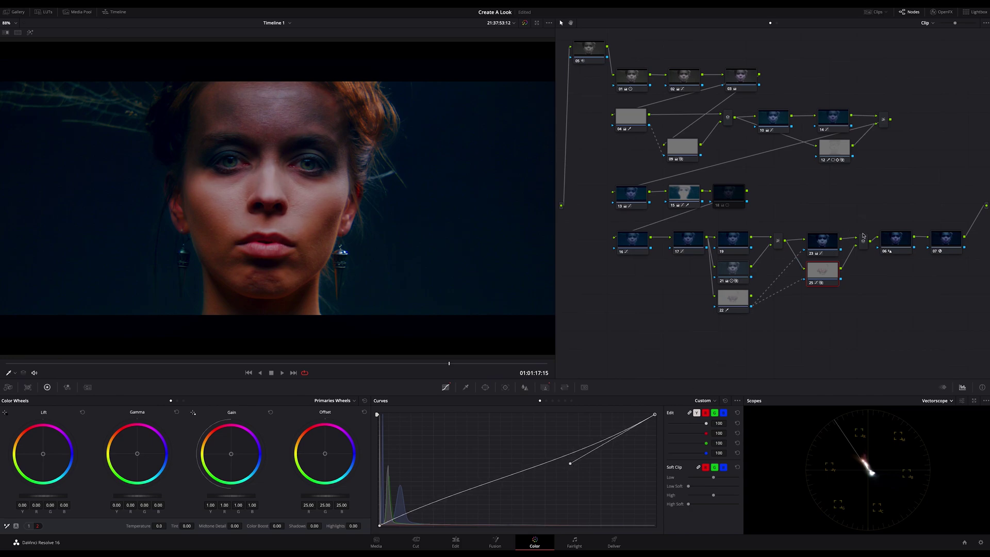
{"action": "left_click_drag", "start_coordinate": [867, 226], "coordinate": [723, 323]}
- Toggle the selected lower nodes off and on twice to compare, then select node 21
{"action": "key", "text": "ctrl+d"}
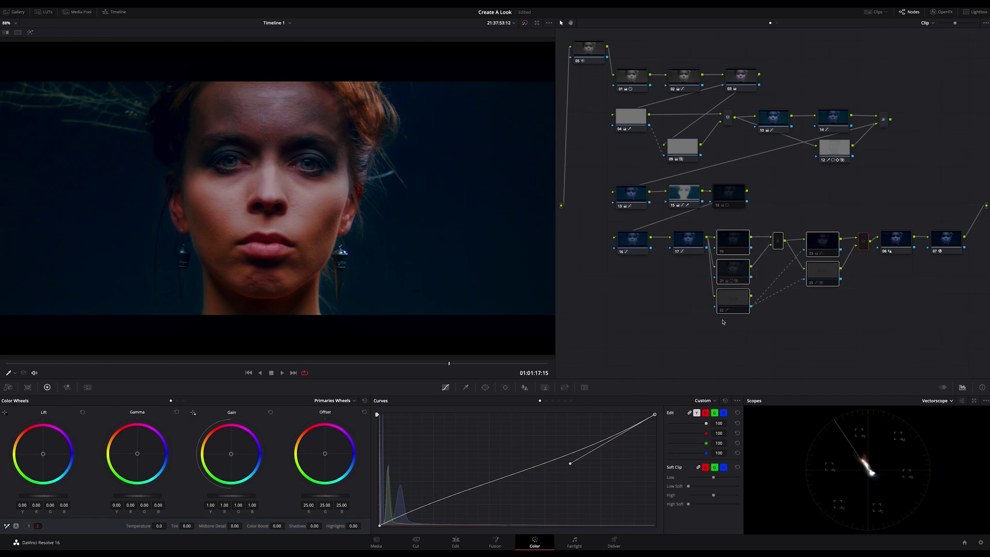
{"action": "key", "text": "ctrl+d"}
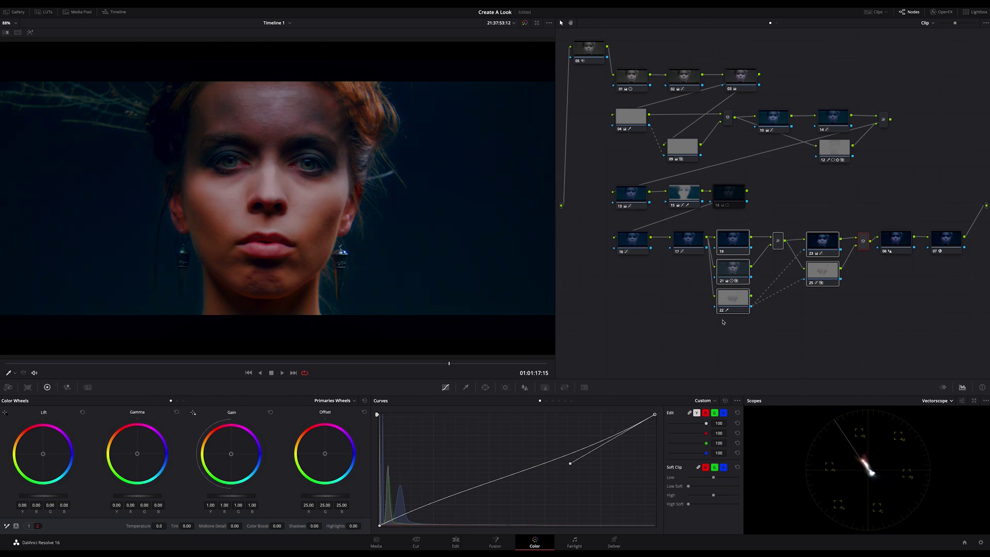
{"action": "key", "text": "ctrl+d"}
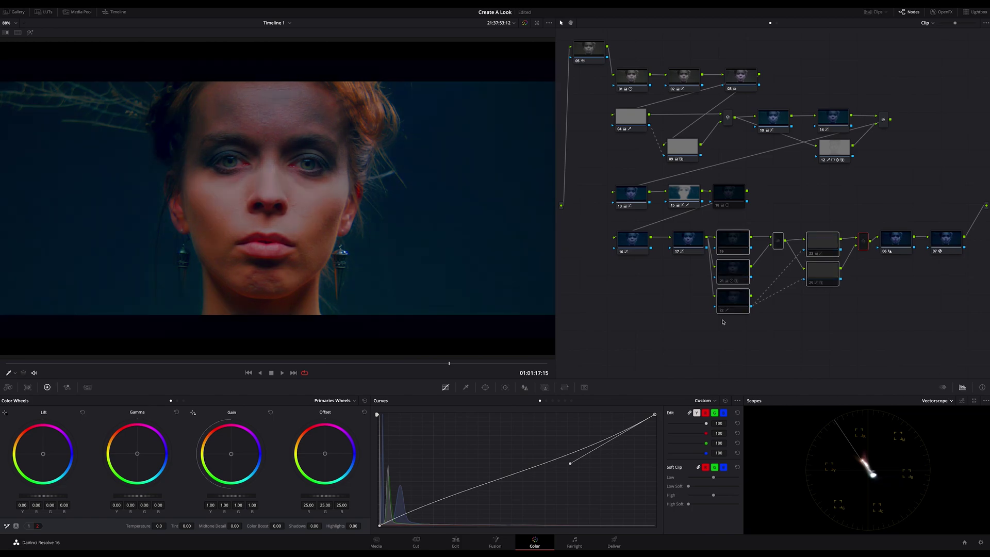
{"action": "key", "text": "ctrl+d"}
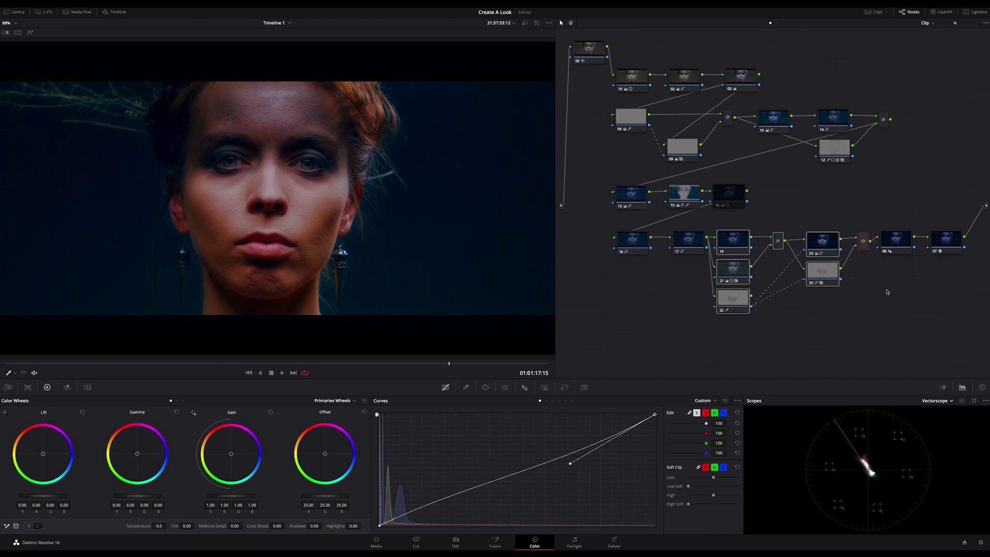
{"action": "left_click", "coordinate": [887, 292]}
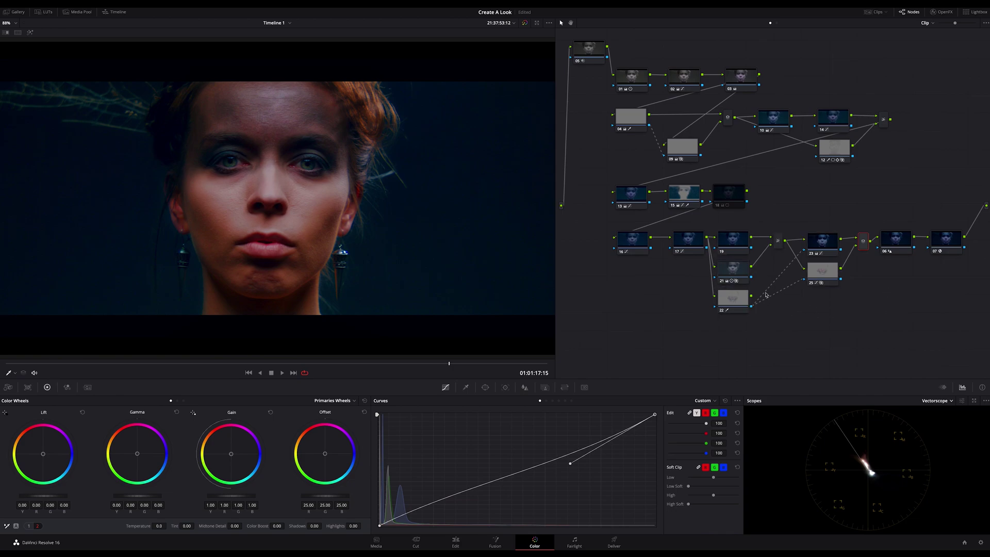
{"action": "left_click", "coordinate": [735, 267]}
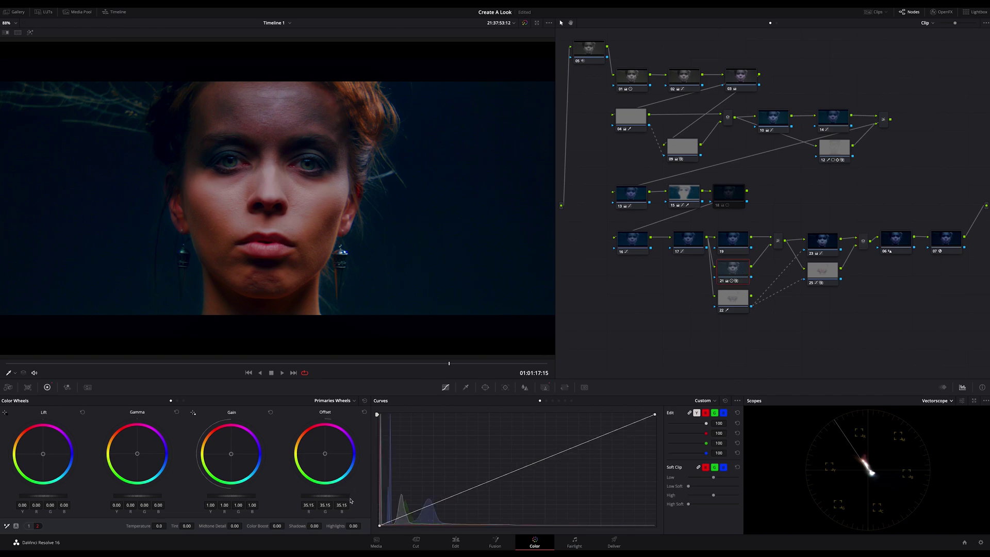